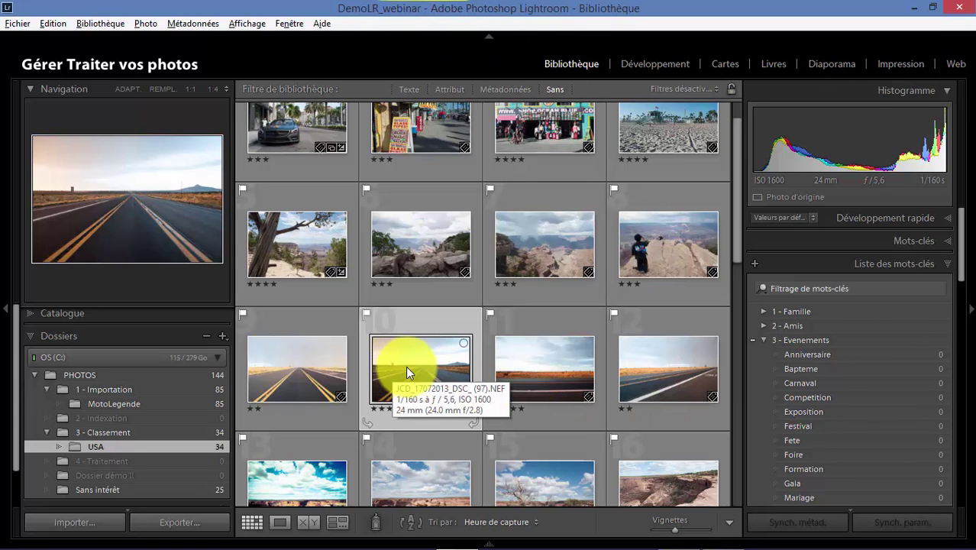
# Select the canyon photo with the leaning tree, then show the filmstrip and enlarge its thumbnails.
pyautogui.click(304, 238)
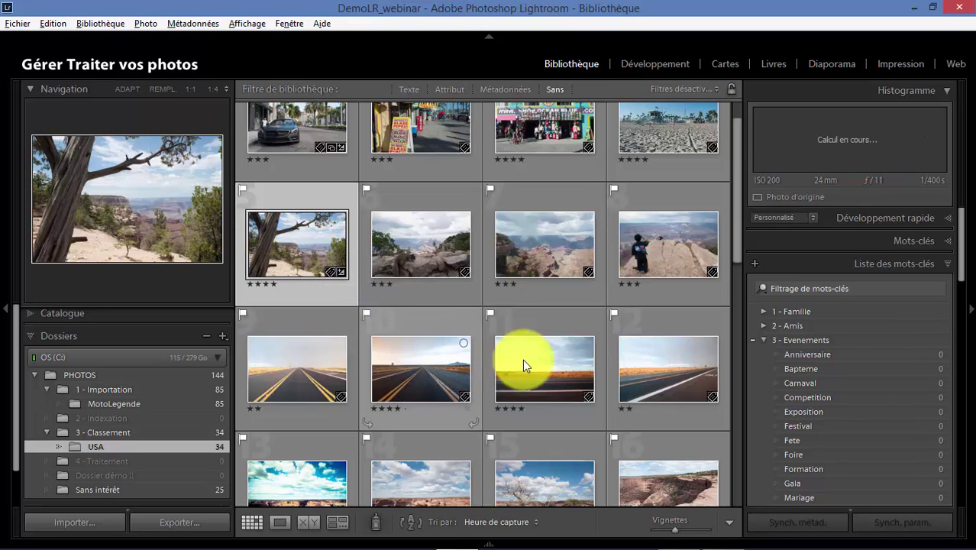
pyautogui.click(294, 285)
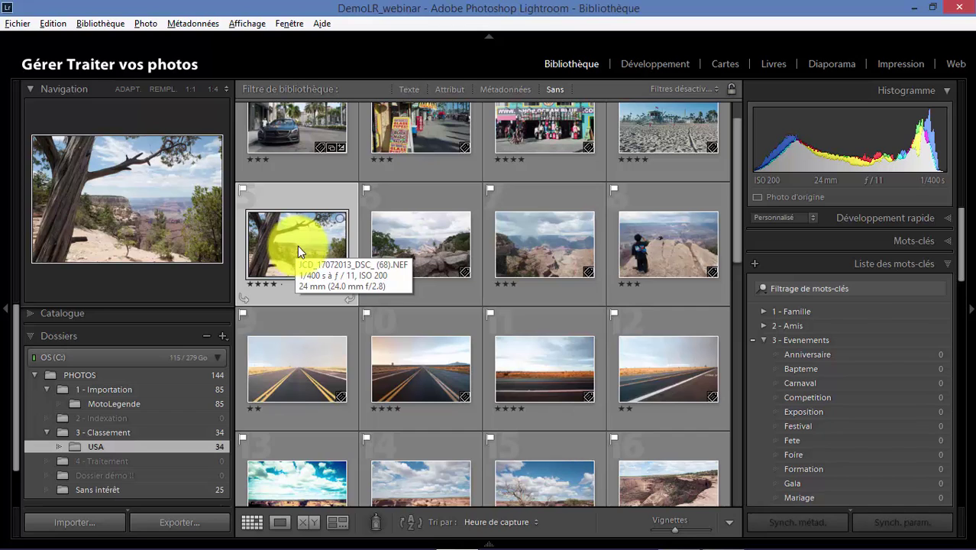
pyautogui.click(487, 544)
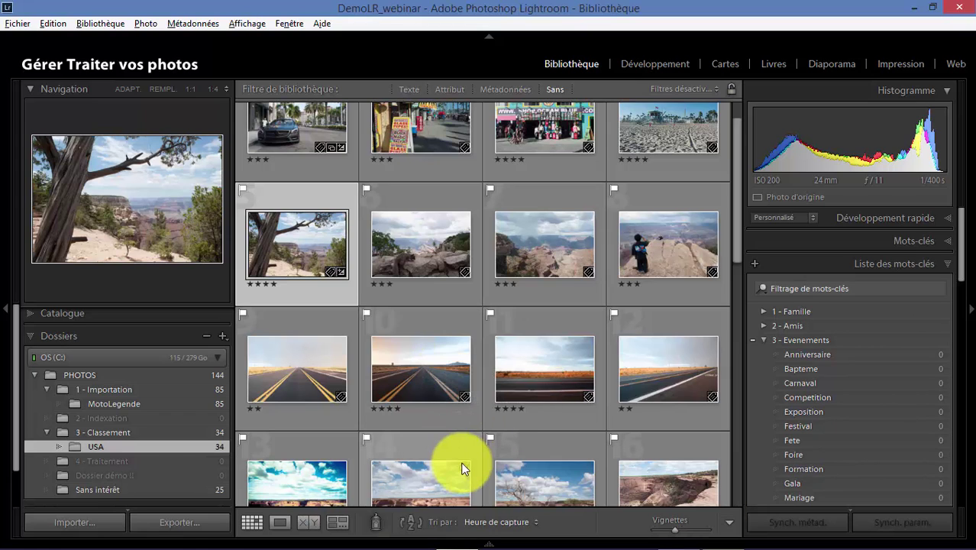
pyautogui.click(489, 544)
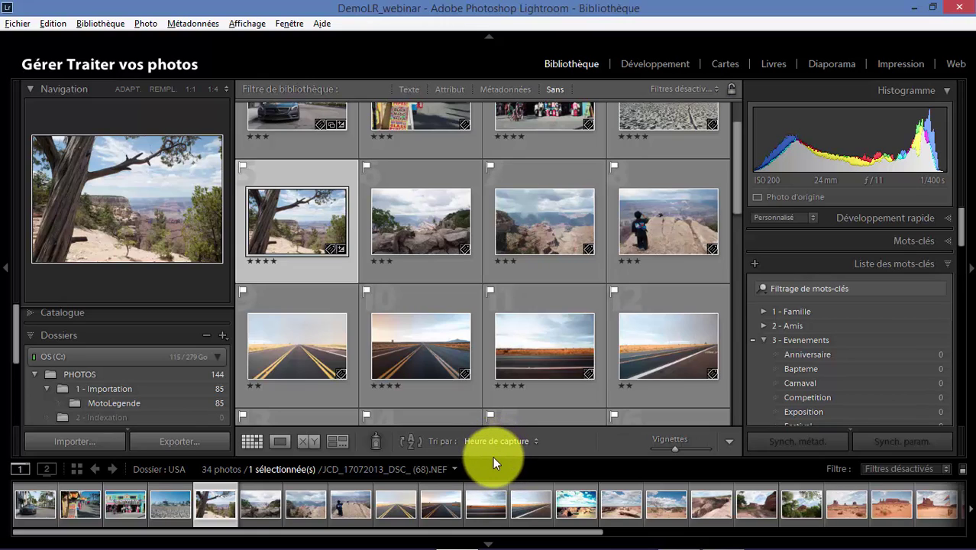
pyautogui.moveTo(495, 454); pyautogui.dragTo(478, 404)
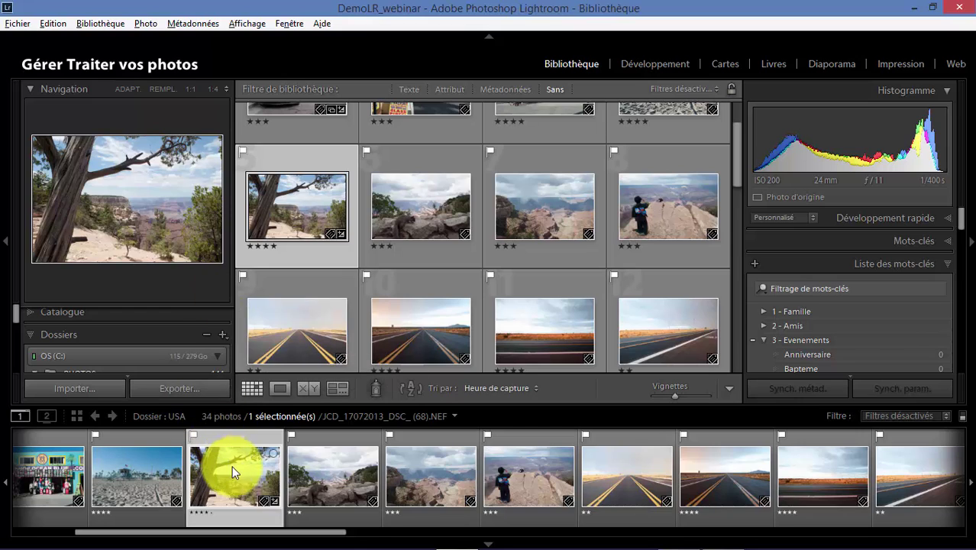
# Create a virtual copy of the selected canyon tree photo.
pyautogui.moveTo(232, 471)
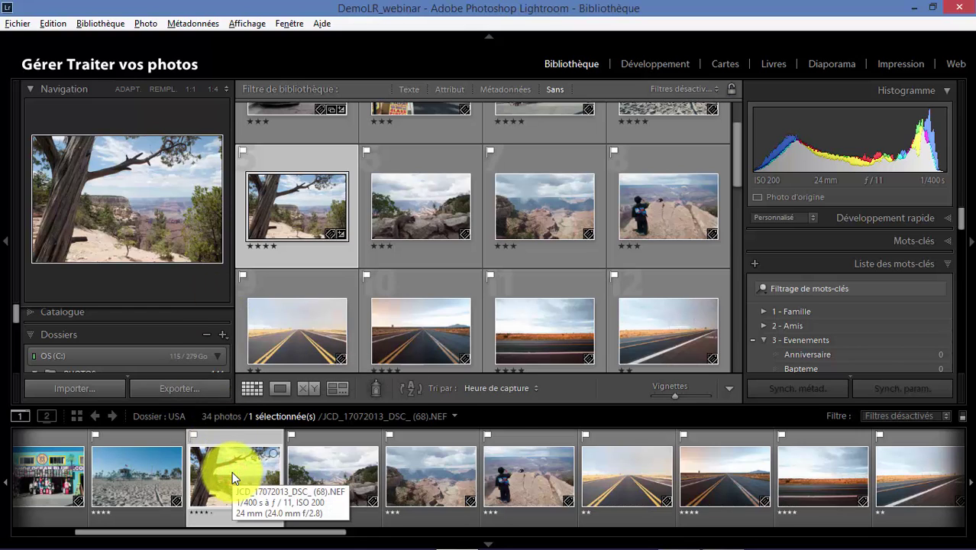
pyautogui.rightClick(232, 471)
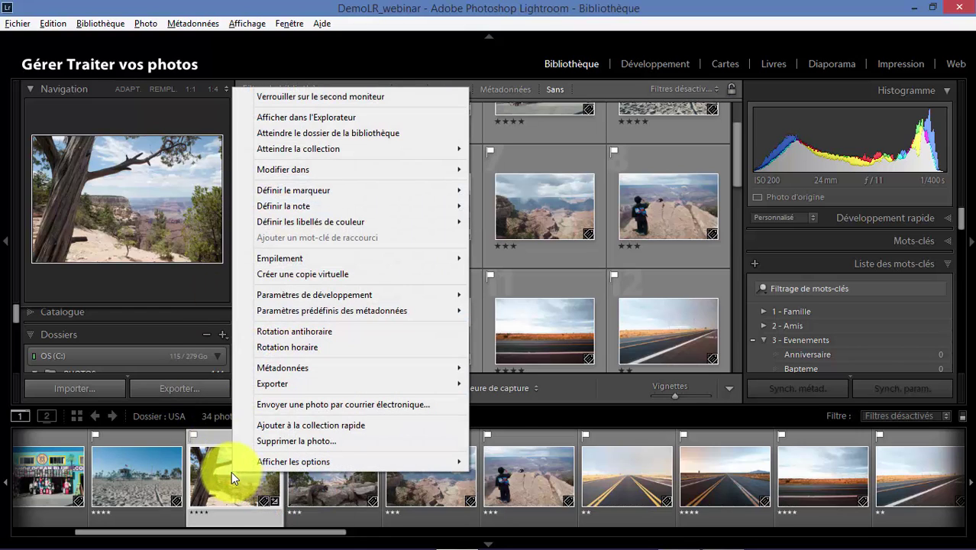
pyautogui.click(313, 278)
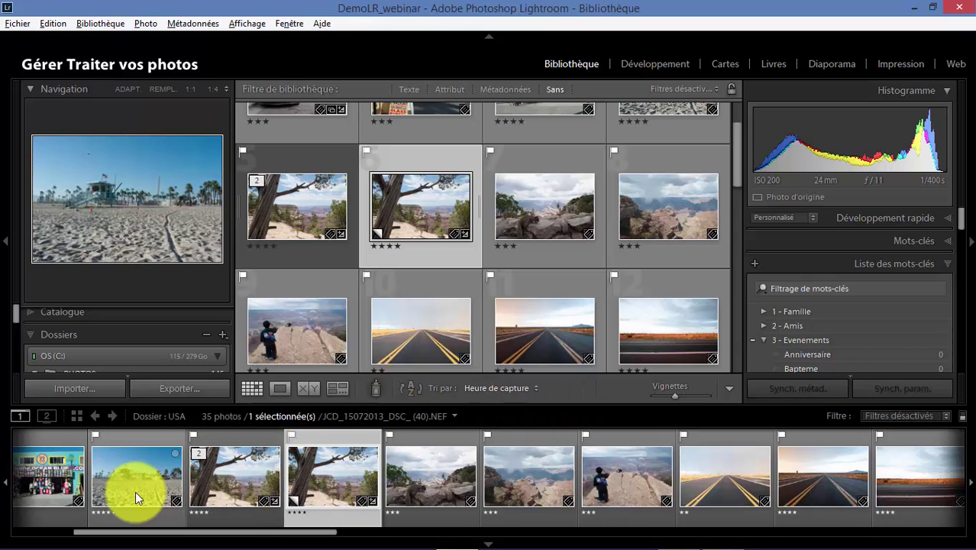
# Select the original tree photo and its virtual copy in turn to compare their file names.
pyautogui.click(245, 477)
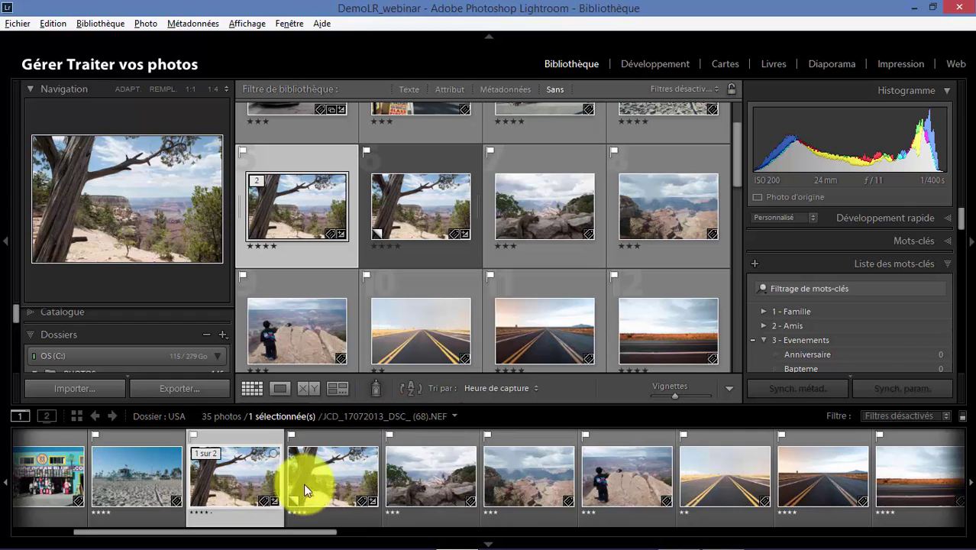
pyautogui.moveTo(291, 502)
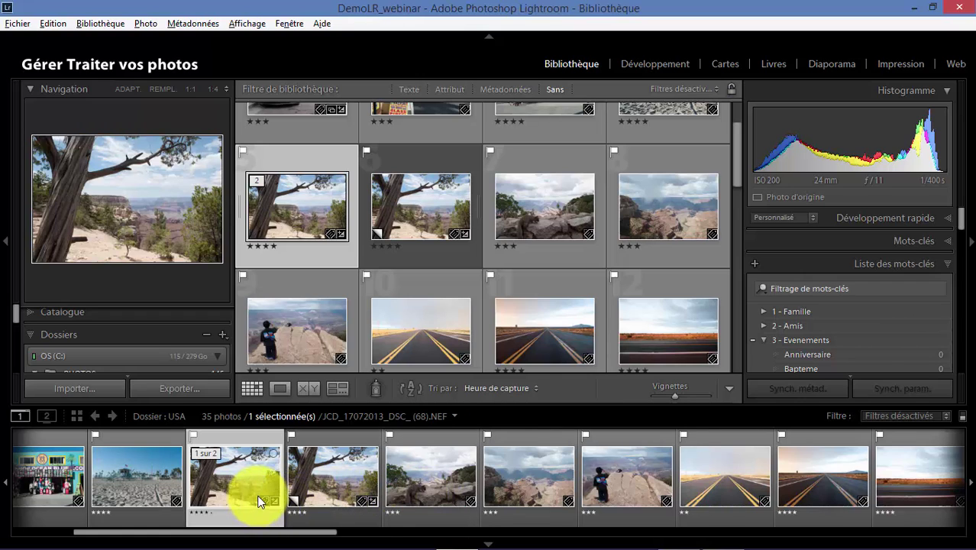
pyautogui.moveTo(306, 479)
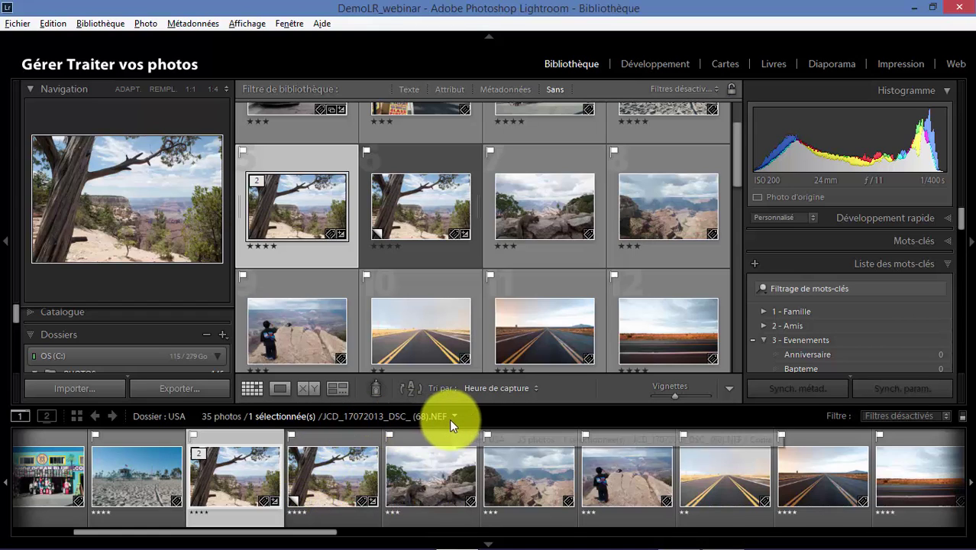
pyautogui.click(317, 462)
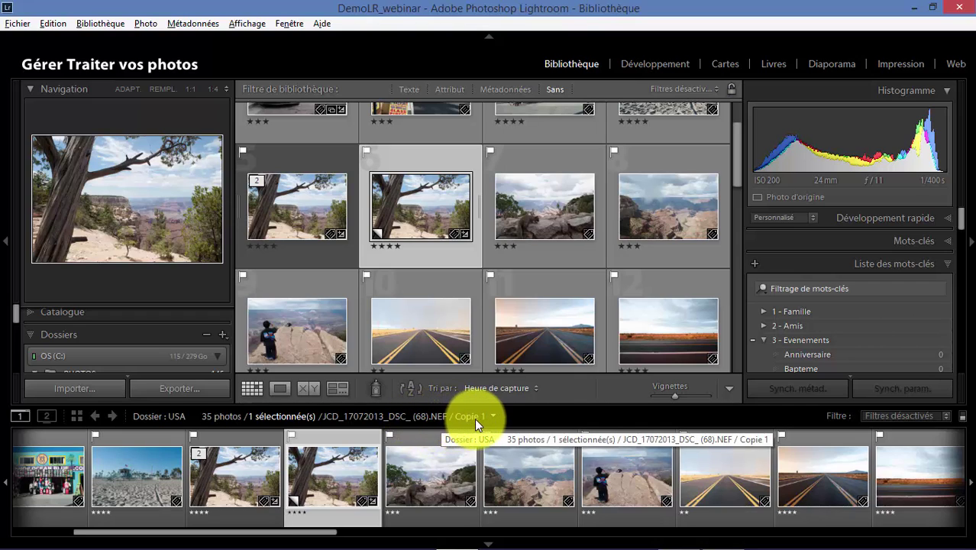
# Show the original tree photo in the file explorer, check its files in the USA folder, and close the explorer.
pyautogui.rightClick(226, 468)
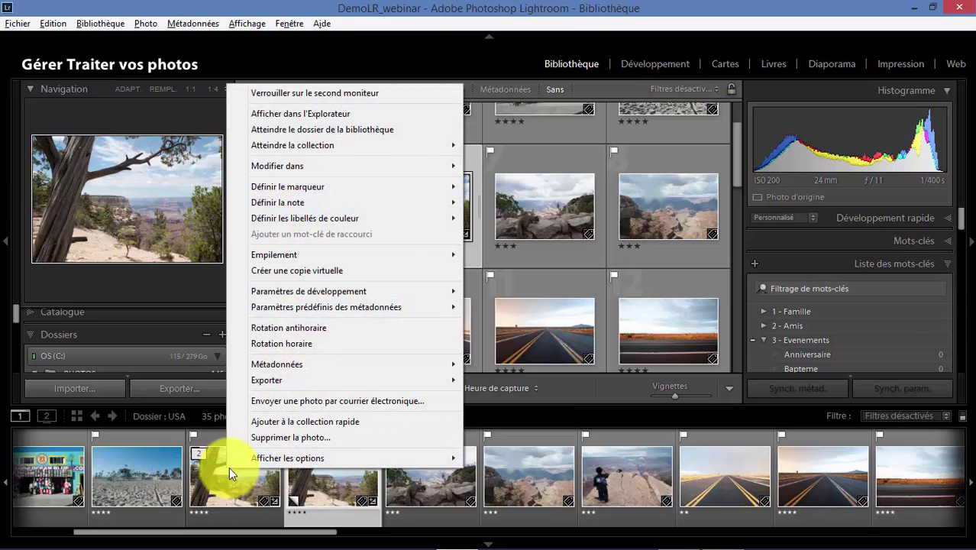
pyautogui.click(268, 113)
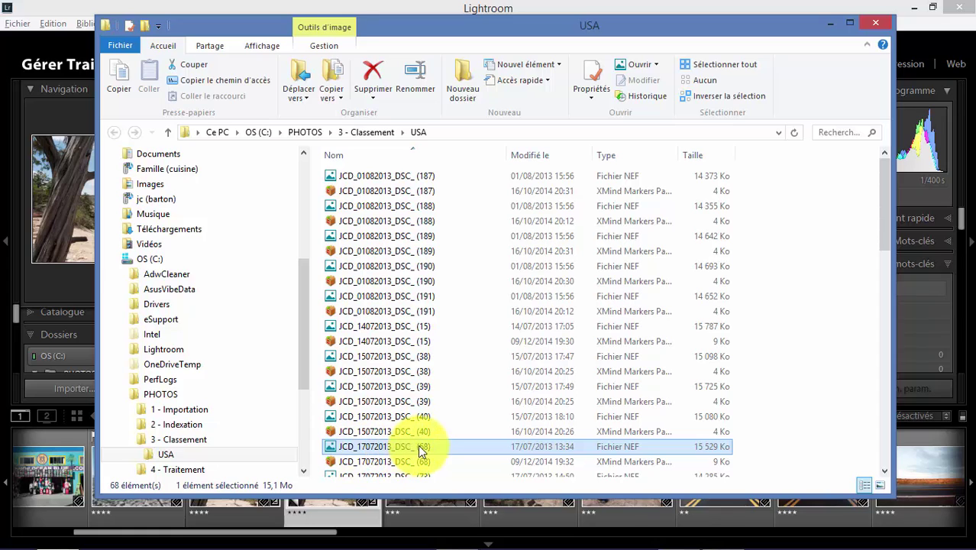
pyautogui.moveTo(426, 450)
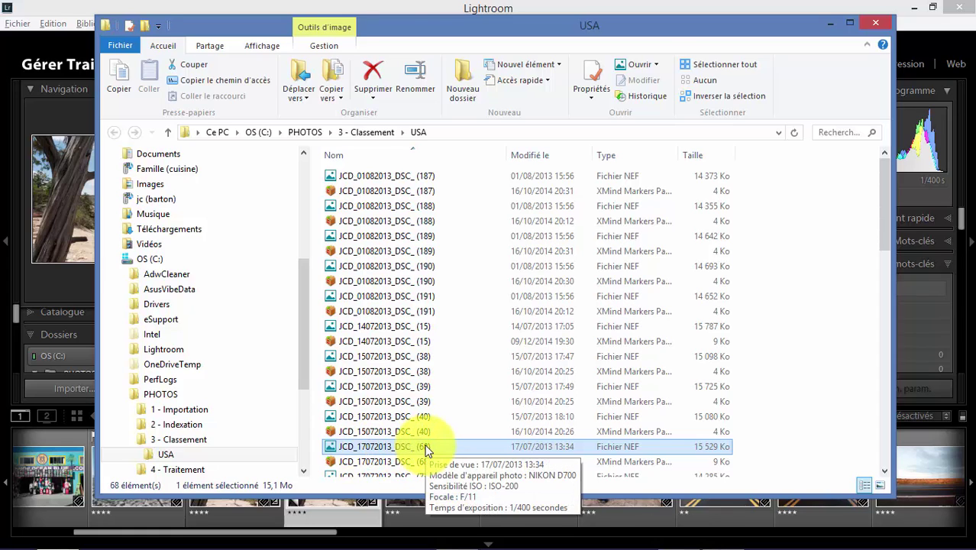
pyautogui.scroll(-1, 425, 451)
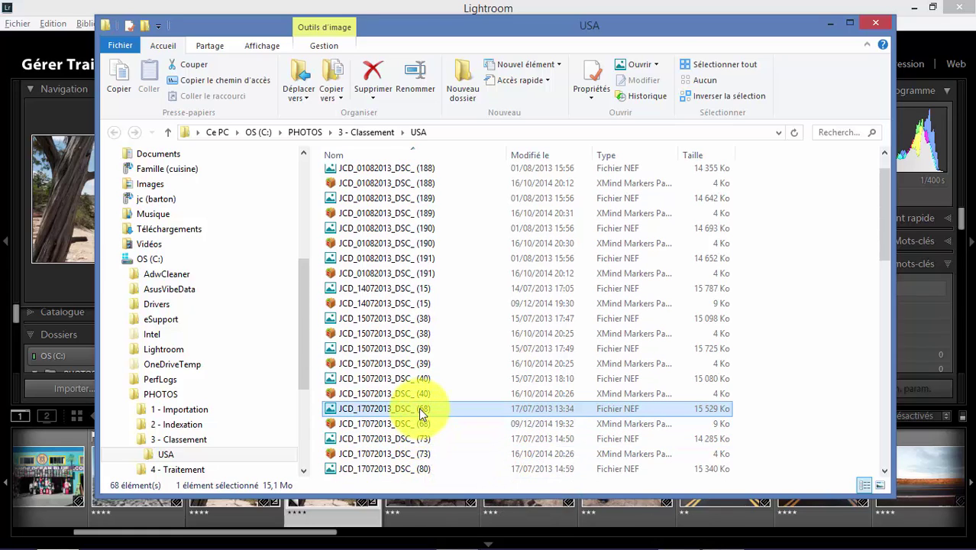
pyautogui.moveTo(422, 414)
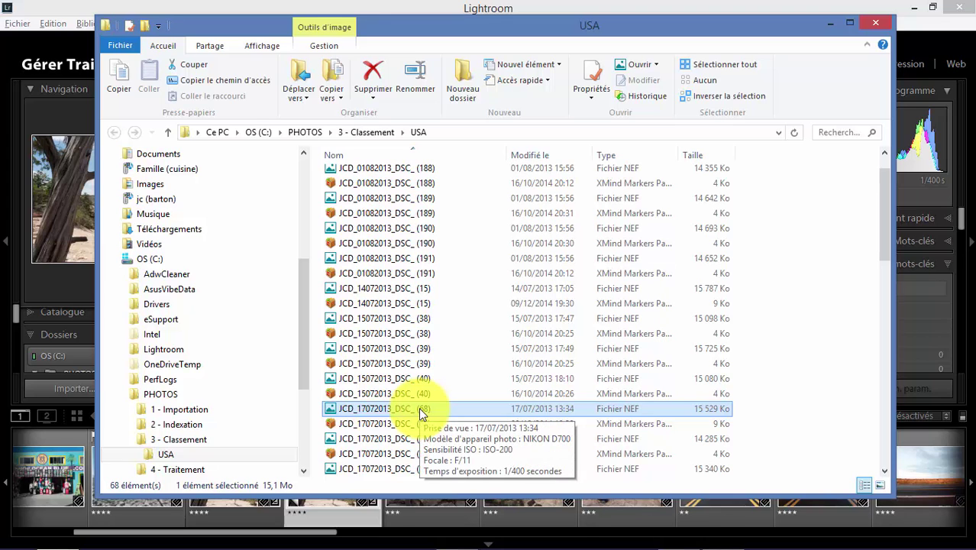
pyautogui.click(874, 27)
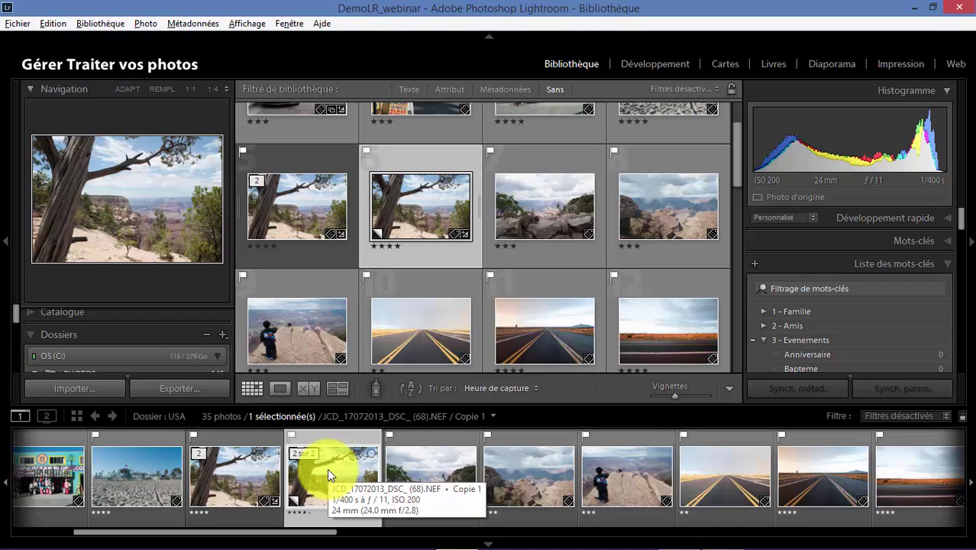
# Create two more virtual copies from the original canyon tree photo.
pyautogui.click(242, 488)
pyautogui.rightClick(242, 488)
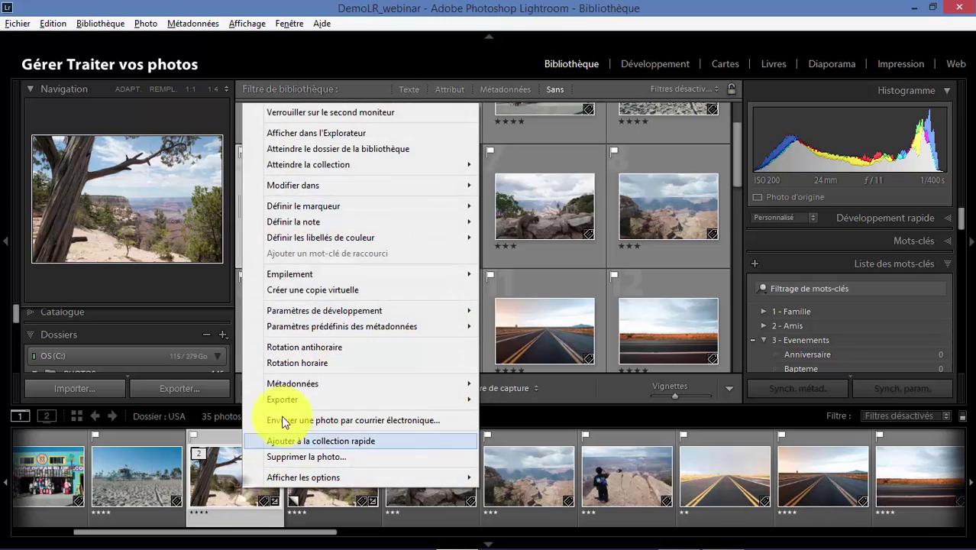
pyautogui.click(283, 289)
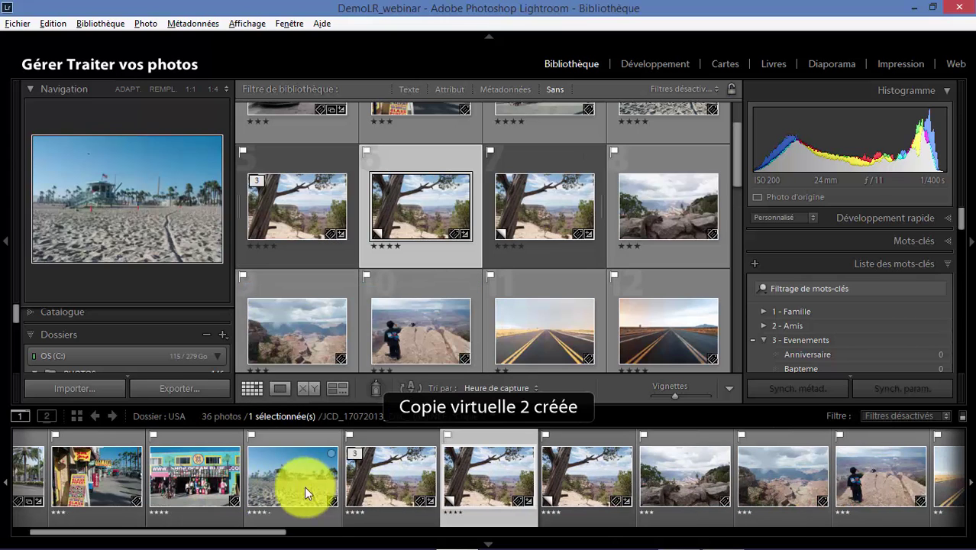
pyautogui.click(390, 482)
pyautogui.rightClick(389, 483)
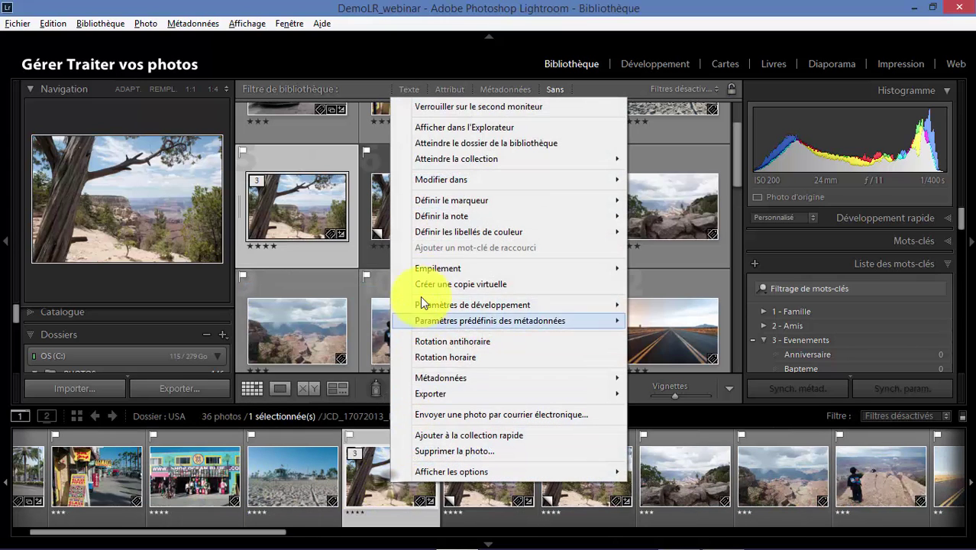
pyautogui.click(428, 284)
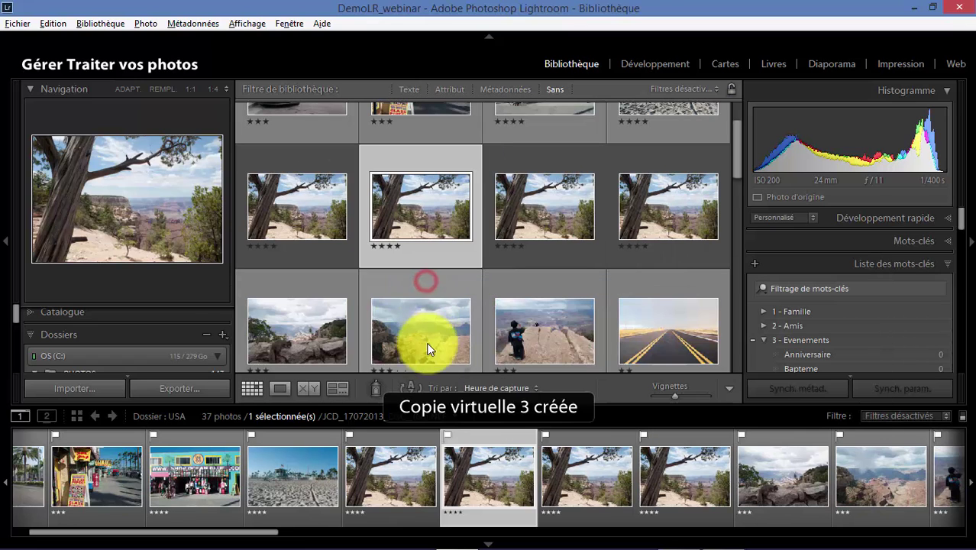
# Check the original tree photo and each of its three virtual copies in the filmstrip.
pyautogui.click(406, 470)
pyautogui.click(470, 476)
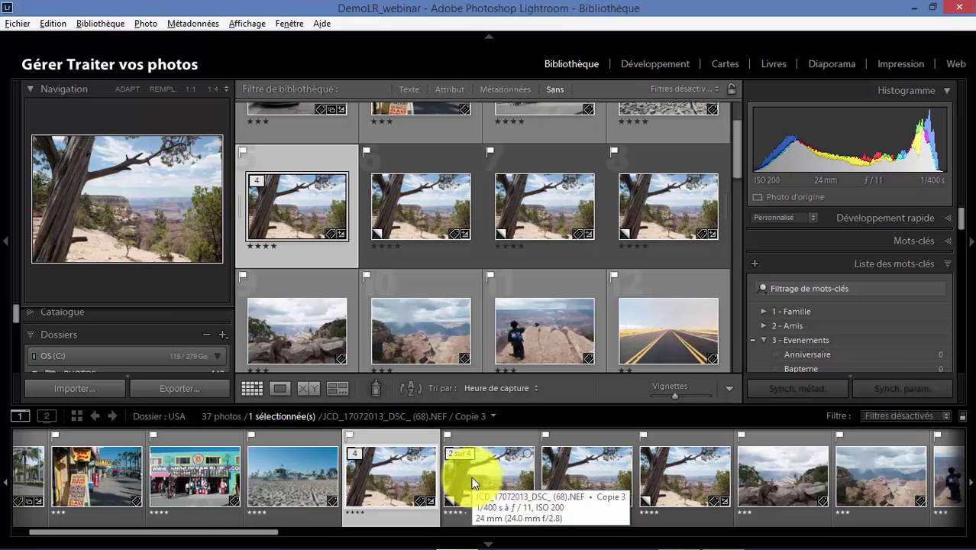
pyautogui.click(546, 475)
pyautogui.click(647, 472)
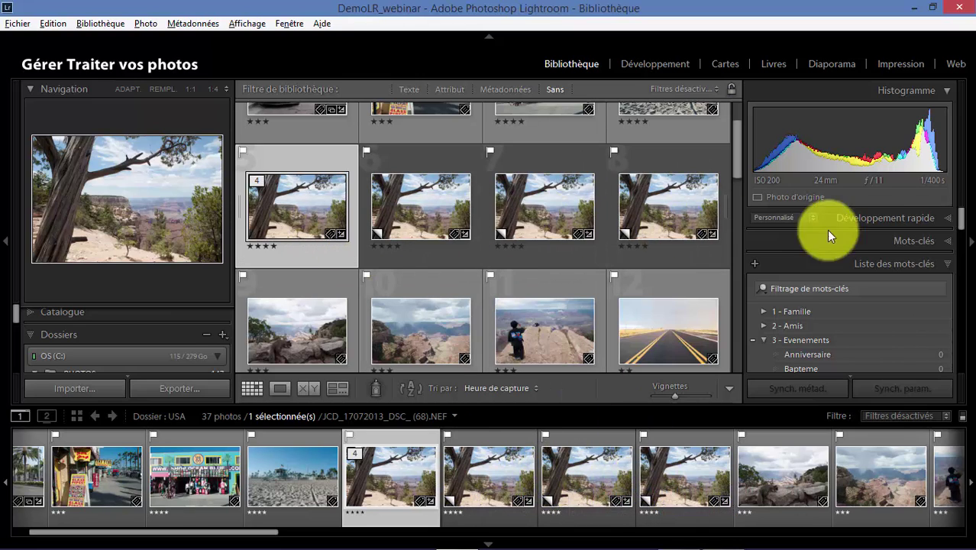
# Hide both side panels and group the original tree photo with its three virtual copies into a stack.
pyautogui.click(969, 242)
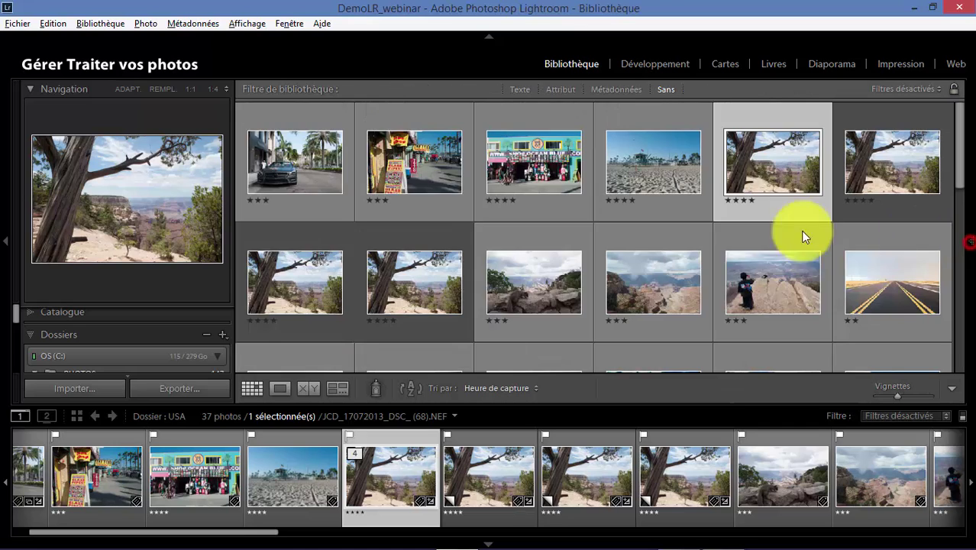
pyautogui.click(6, 241)
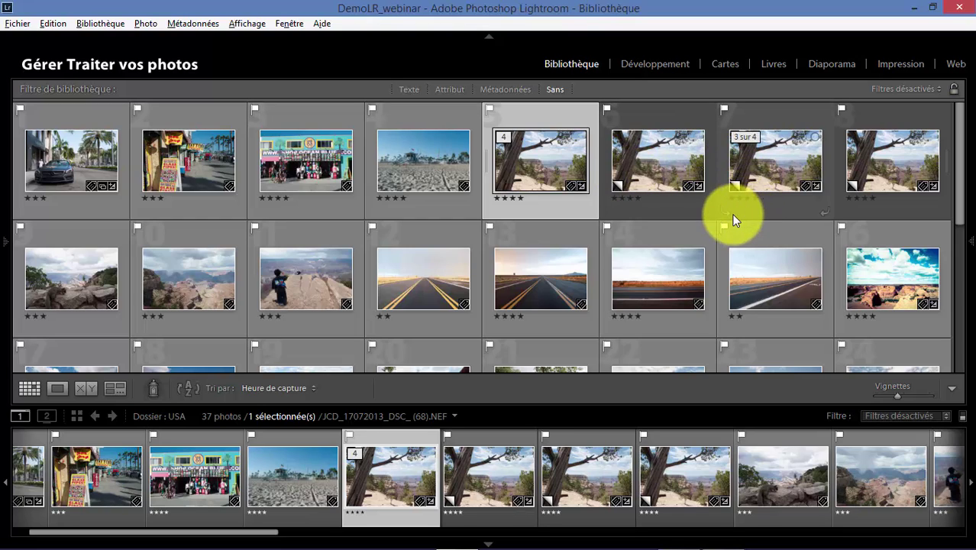
pyautogui.keyDown('shift'); pyautogui.click(875, 170); pyautogui.keyUp('shift')
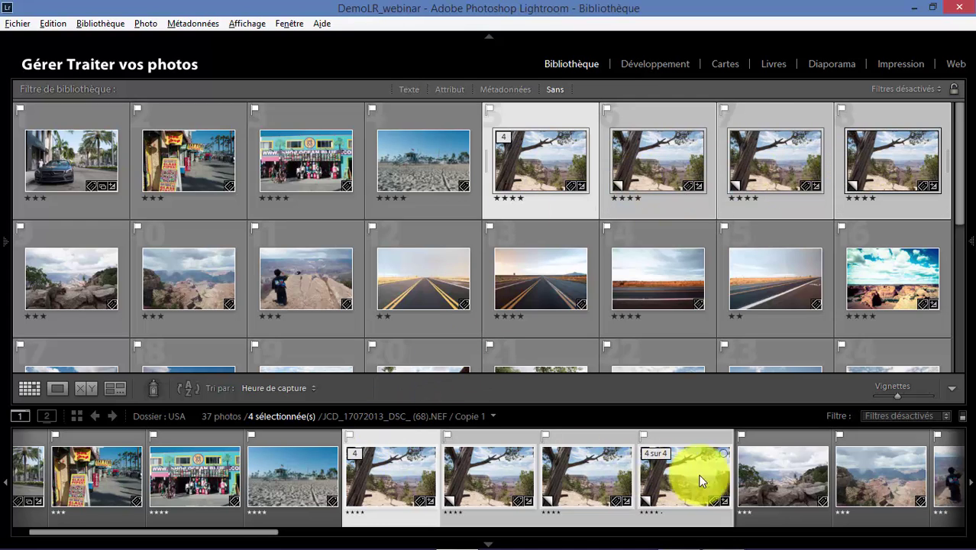
pyautogui.rightClick(547, 166)
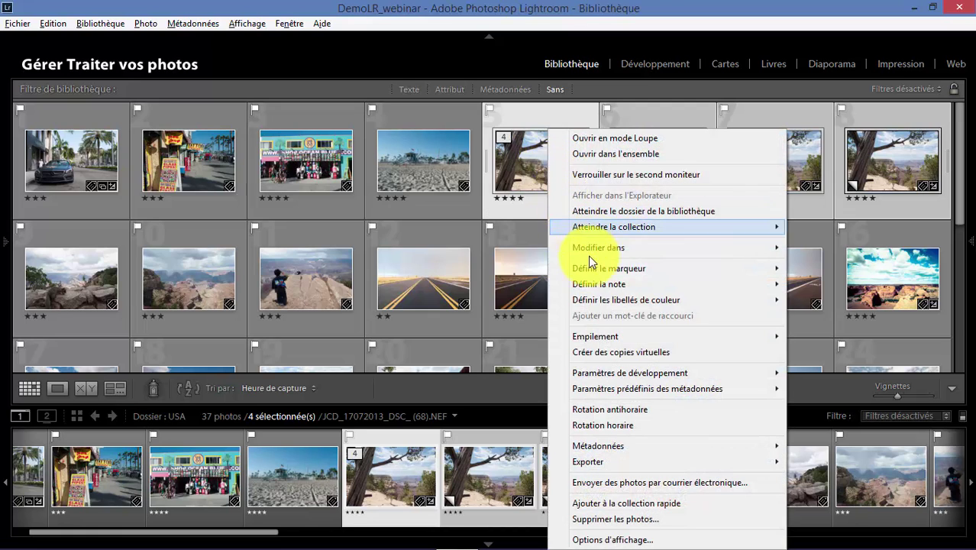
pyautogui.moveTo(605, 336)
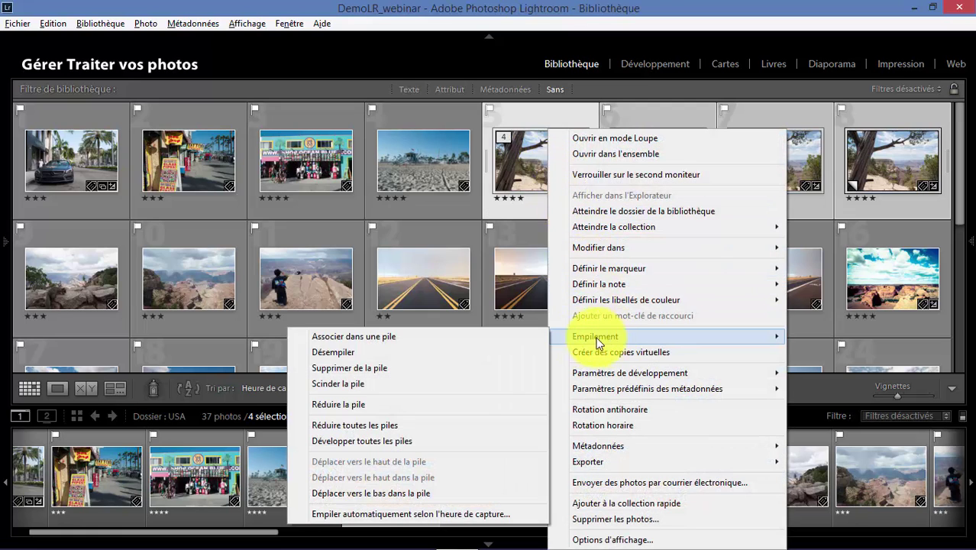
pyautogui.click(536, 334)
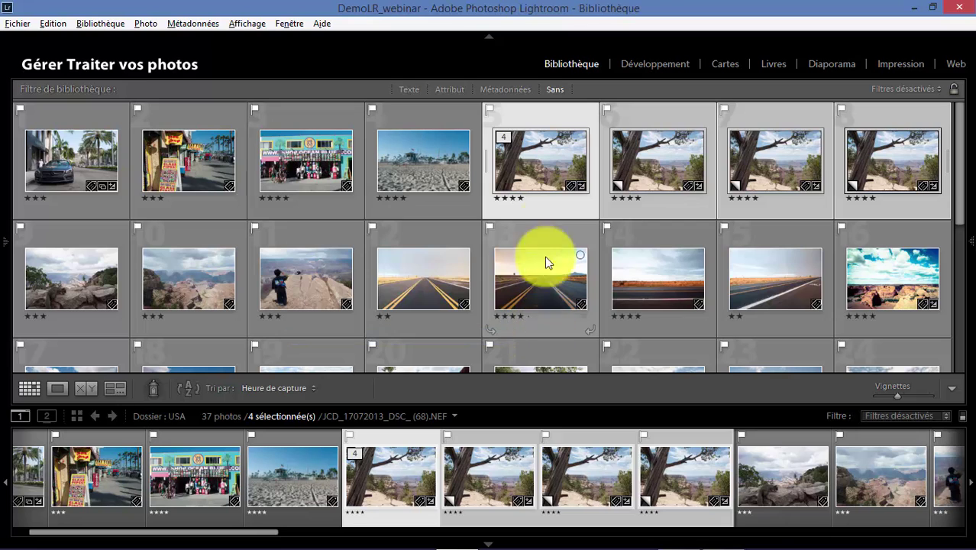
# Collapse the stack holding the tree photo and its virtual copies.
pyautogui.rightClick(543, 170)
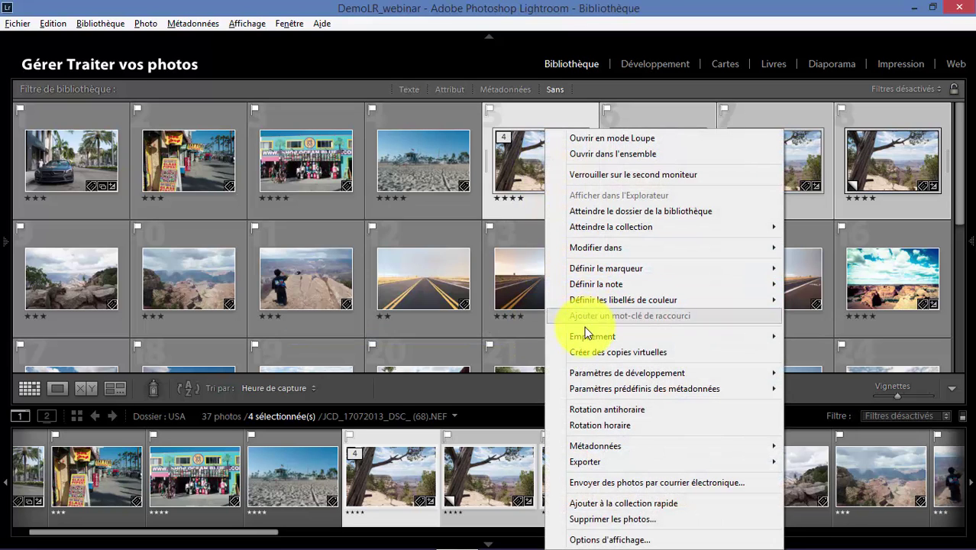
pyautogui.moveTo(585, 336)
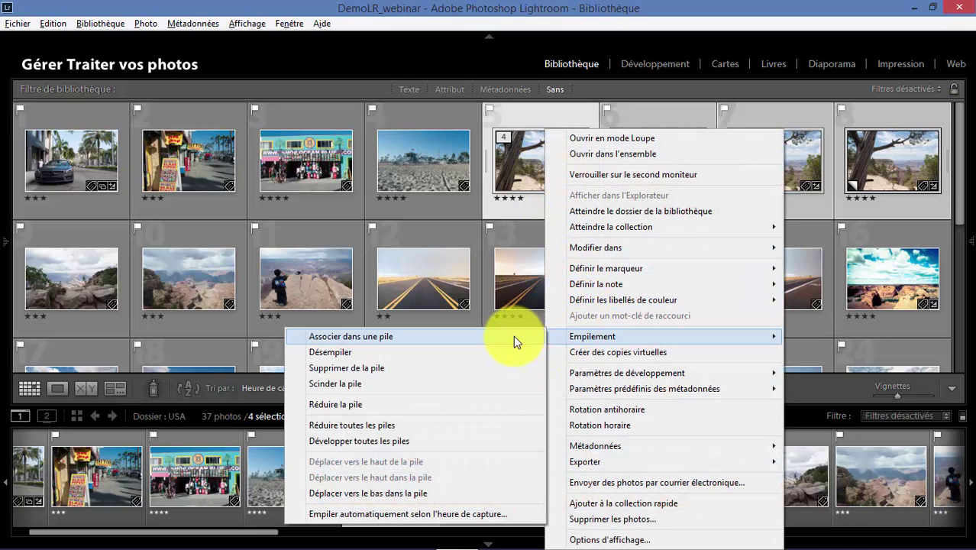
pyautogui.click(495, 412)
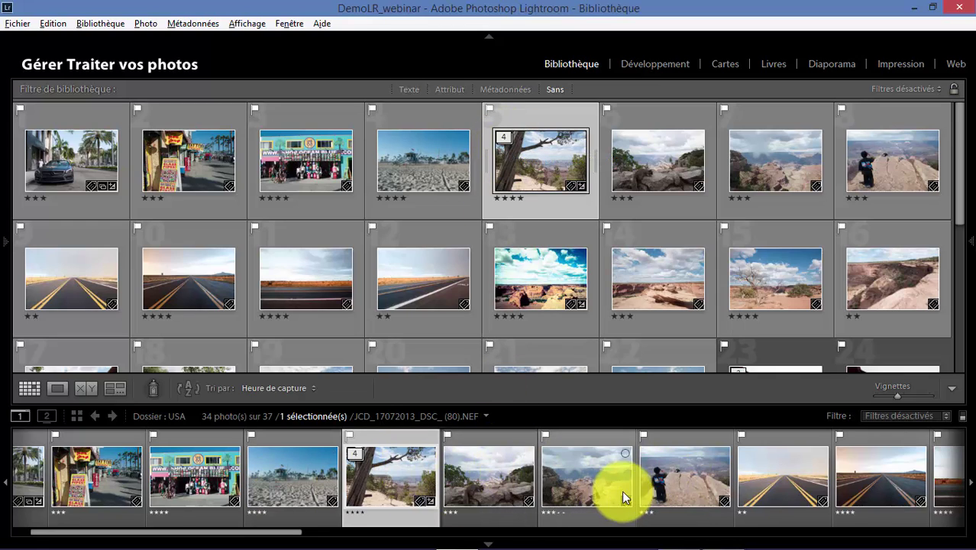
# Expand the stack holding the canyon tree photo and its virtual copies.
pyautogui.rightClick(548, 161)
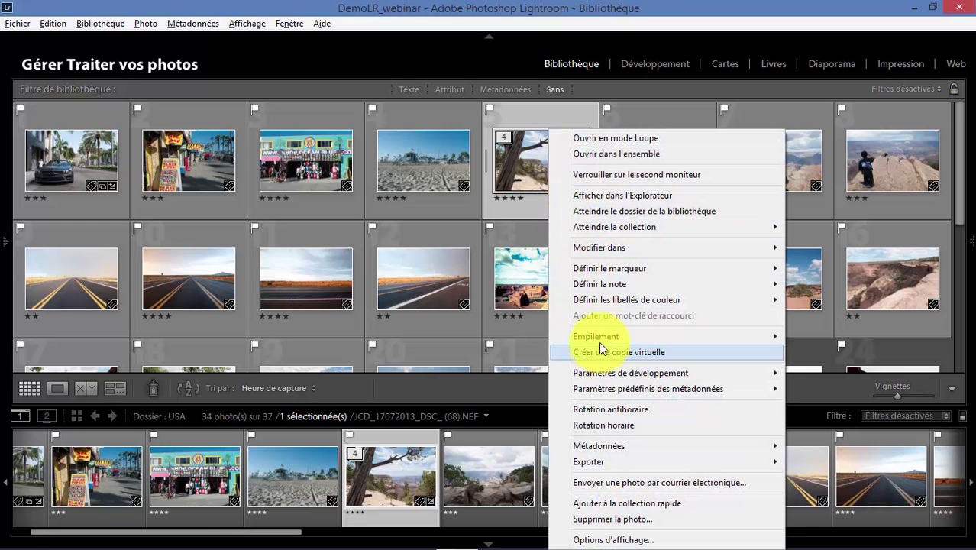
pyautogui.moveTo(599, 338)
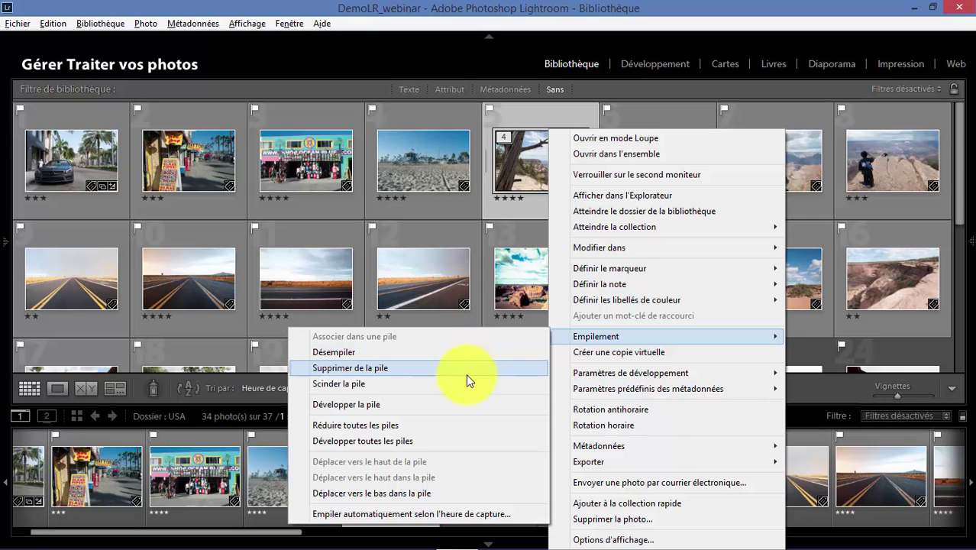
pyautogui.click(461, 413)
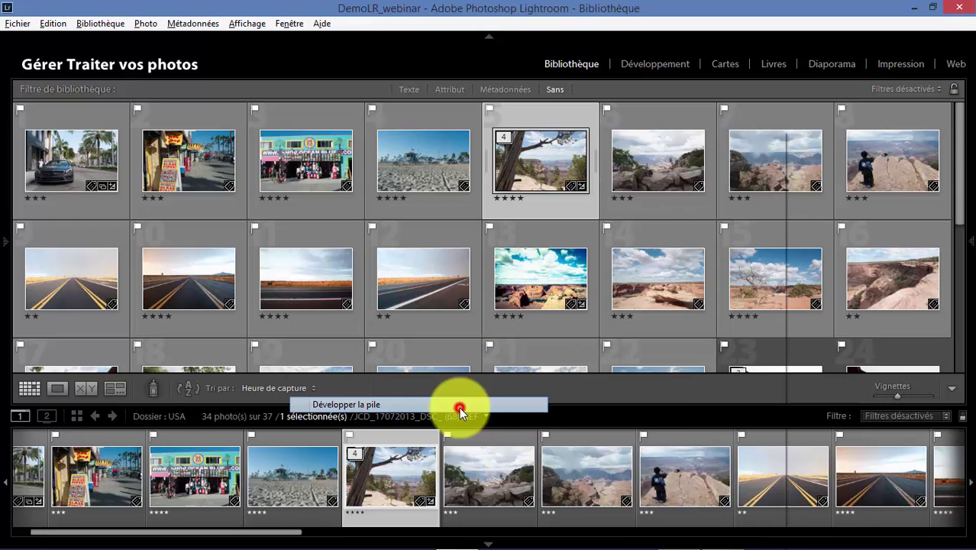
# Open virtual copy 3 of the tree photo in the Develop module and convert it to black and white.
pyautogui.click(639, 179)
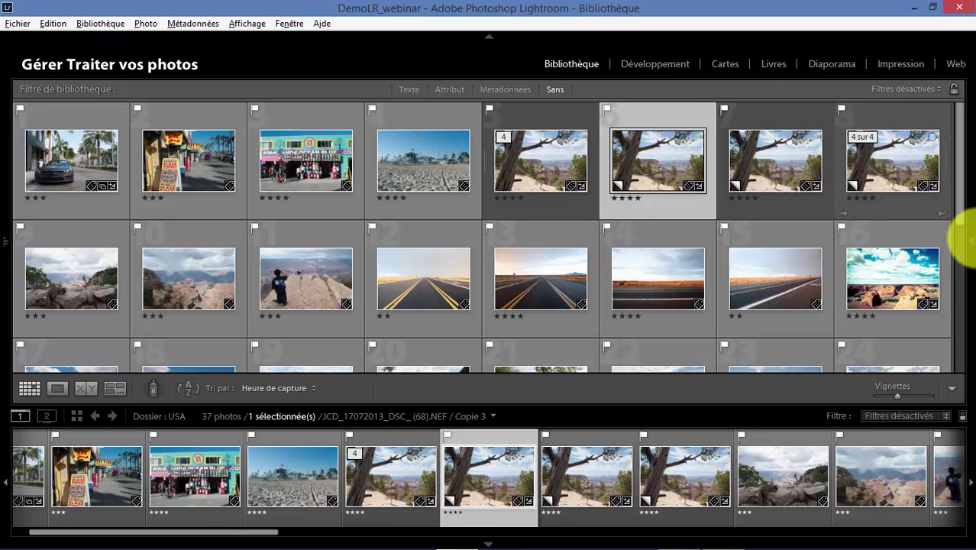
pyautogui.click(970, 238)
pyautogui.click(917, 220)
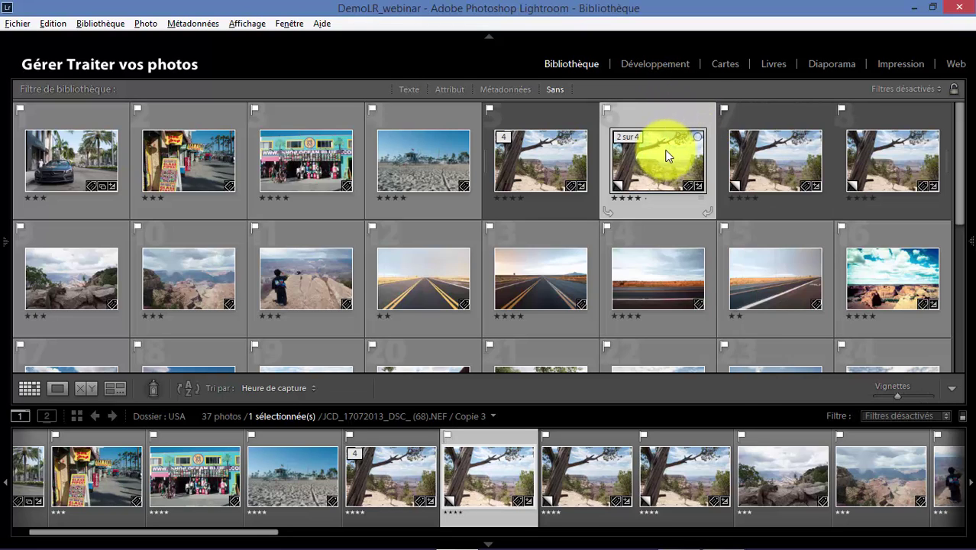
pyautogui.click(648, 65)
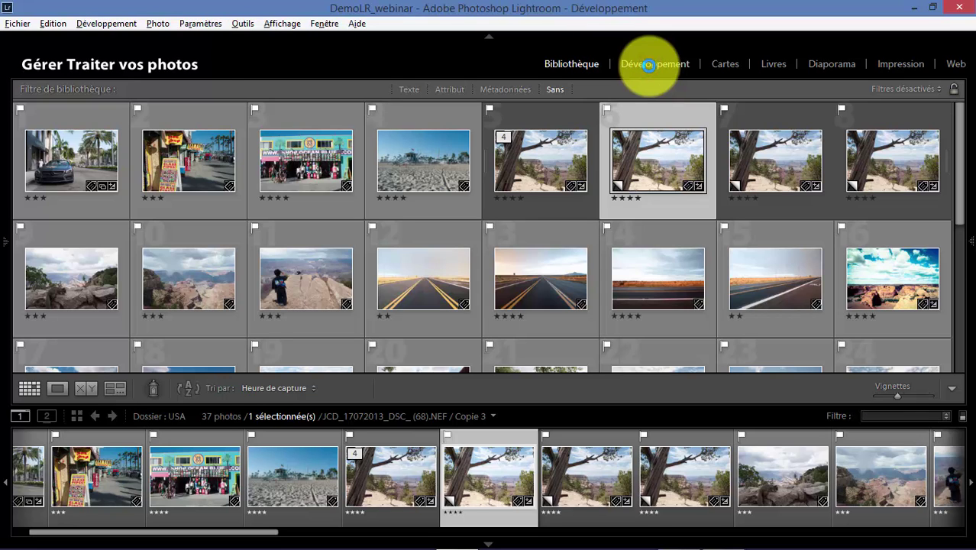
pyautogui.scroll(-2, 876, 259)
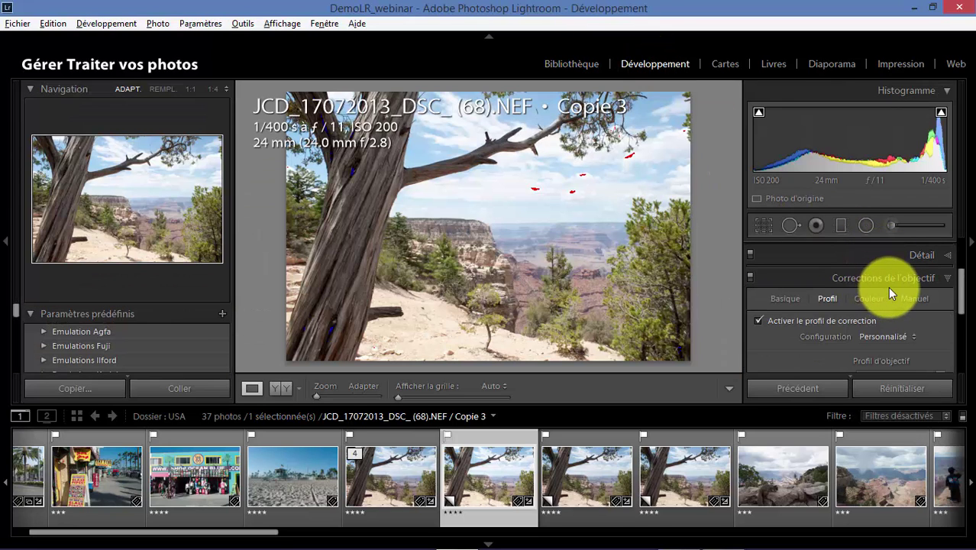
pyautogui.scroll(2, 888, 287)
pyautogui.click(928, 298)
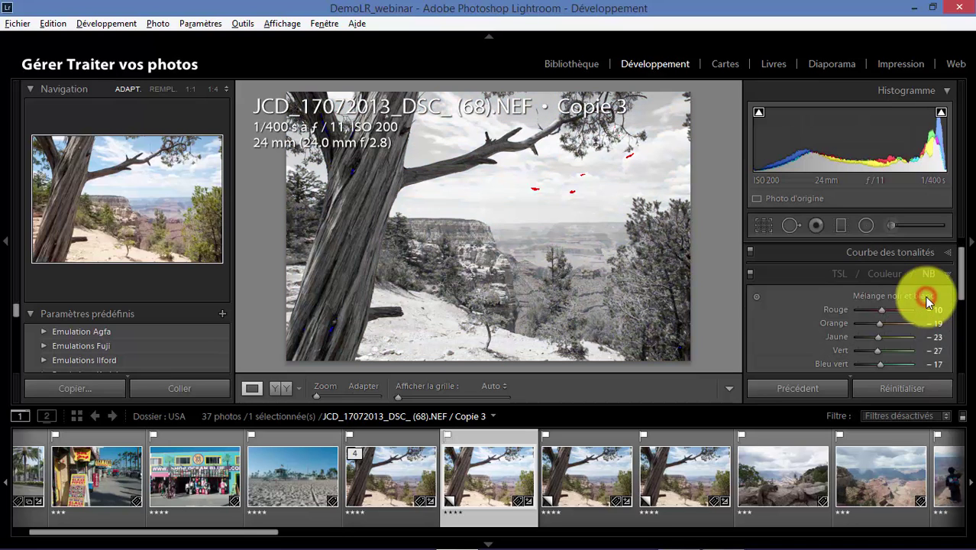
# Apply the "Photo vieillie" develop preset to virtual copy 2 of the tree photo.
pyautogui.click(589, 474)
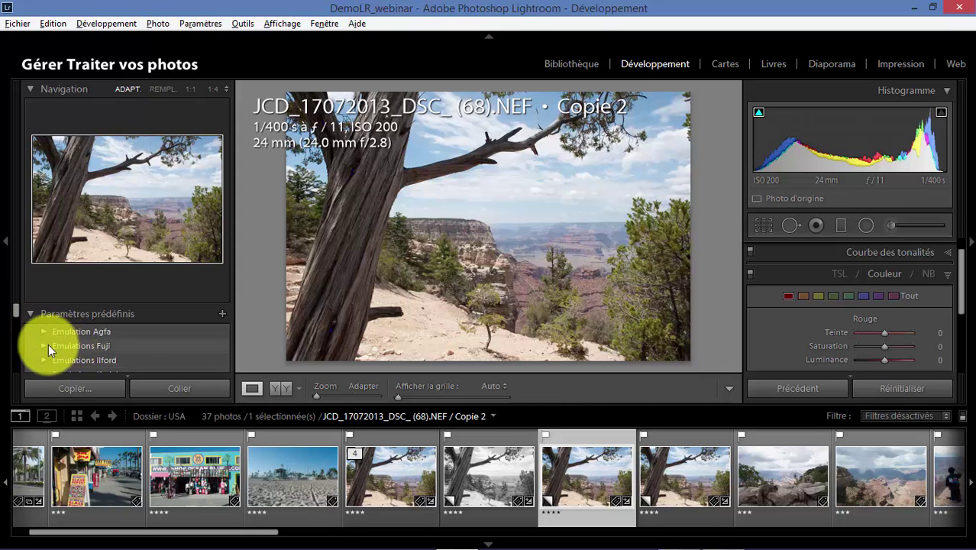
pyautogui.scroll(-5, 64, 342)
pyautogui.click(72, 347)
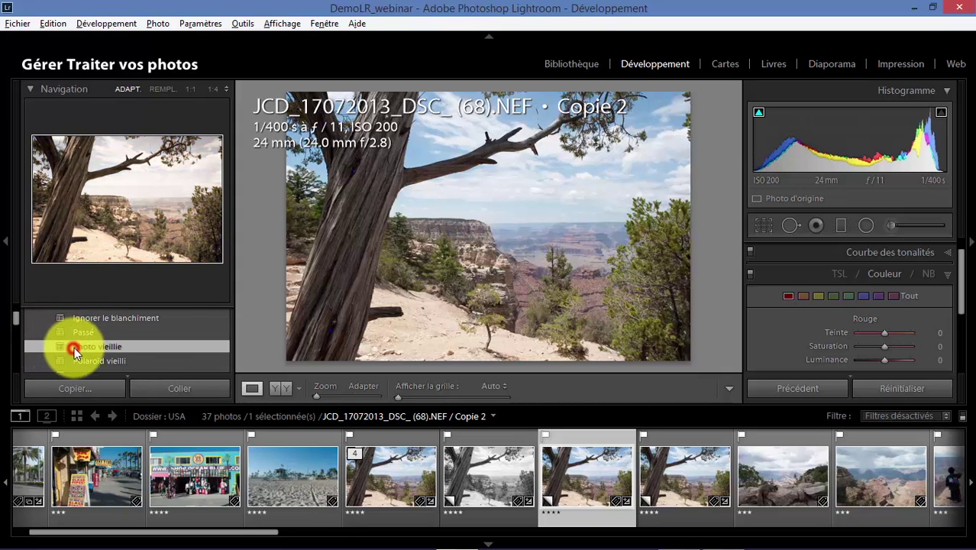
# Apply the "Ton froid" develop preset to virtual copy 1 of the tree photo.
pyautogui.click(682, 478)
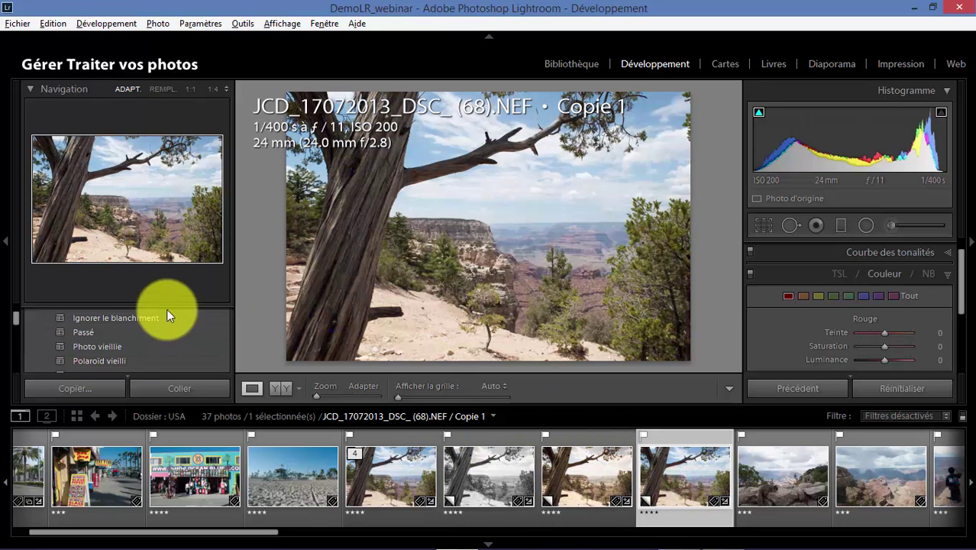
pyautogui.scroll(-2, 91, 330)
pyautogui.click(88, 347)
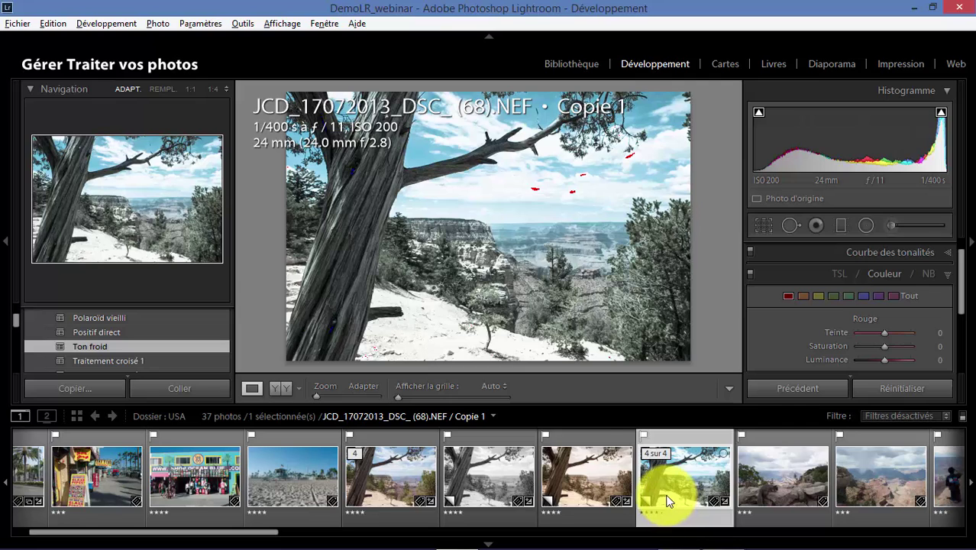
# Return to the Library grid, select the tree photo with its three virtual copies and collapse their stack.
pyautogui.click(566, 67)
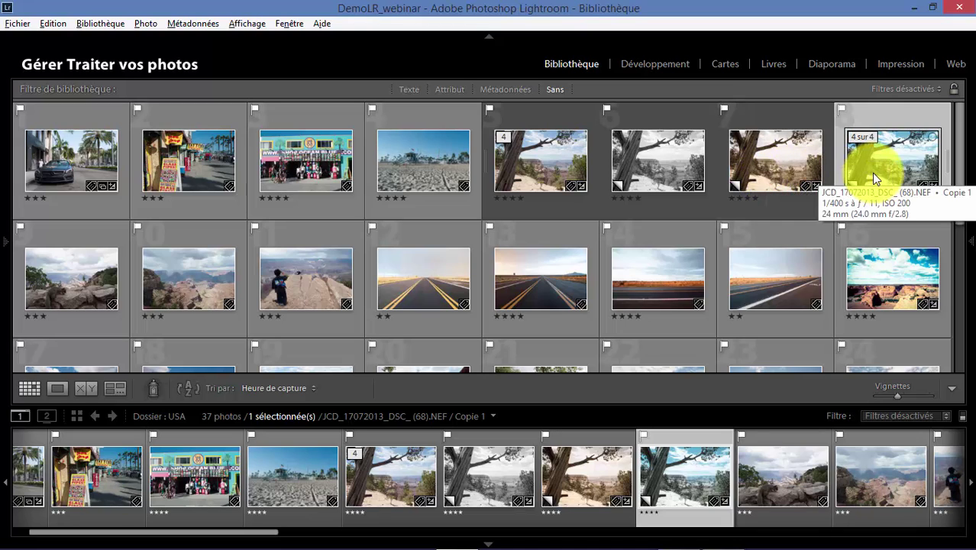
pyautogui.keyDown('shift'); pyautogui.click(543, 162); pyautogui.keyUp('shift')
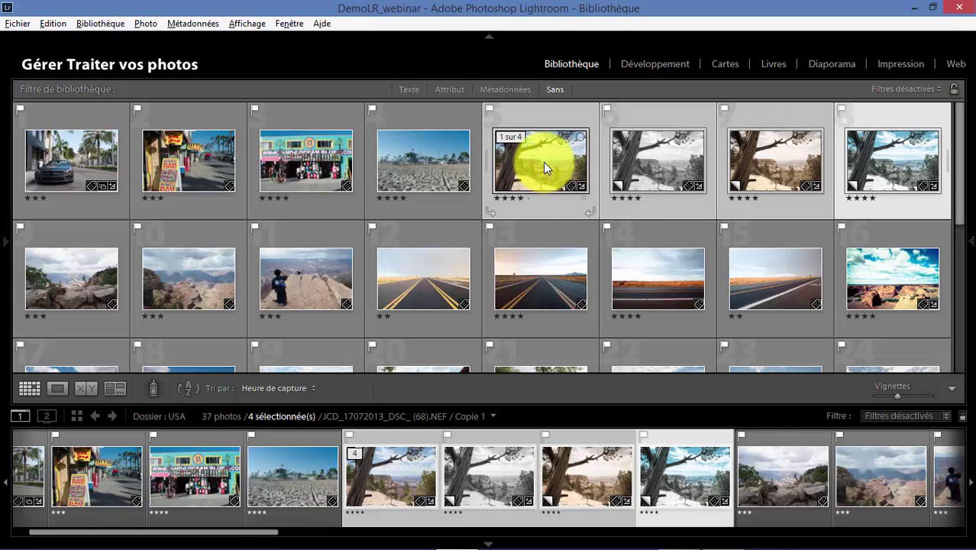
pyautogui.rightClick(543, 162)
pyautogui.moveTo(620, 341)
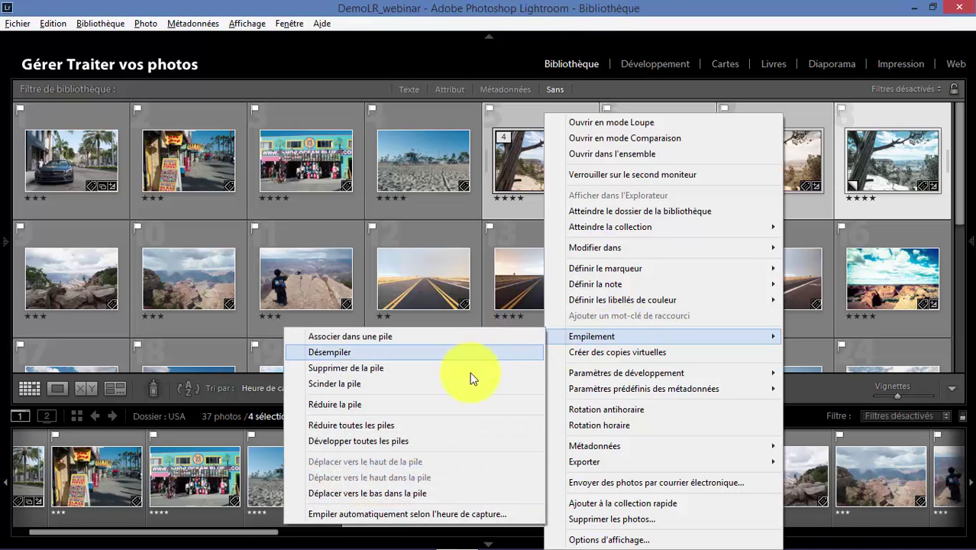
pyautogui.click(456, 411)
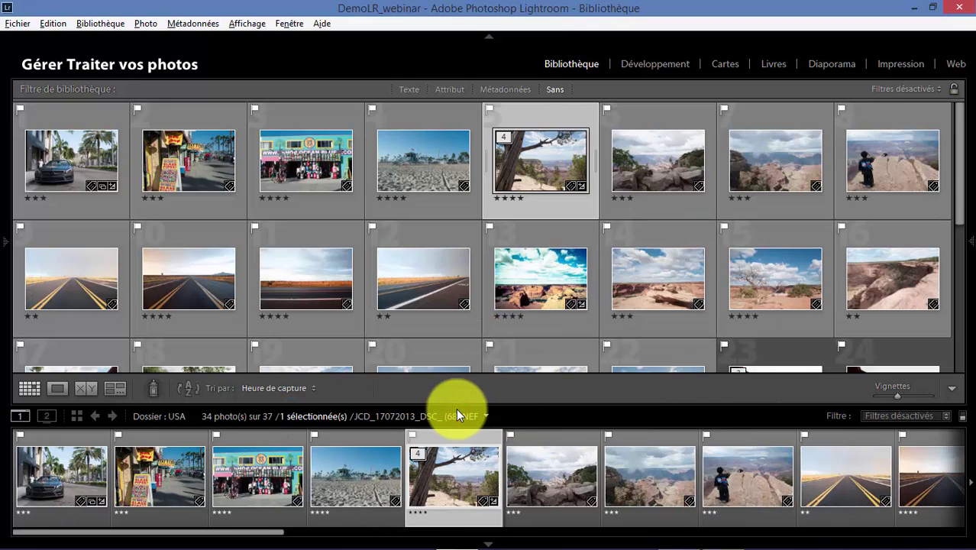
# Expand the collapsed tree photo stack again to show the differently processed copies.
pyautogui.rightClick(532, 155)
pyautogui.moveTo(569, 345)
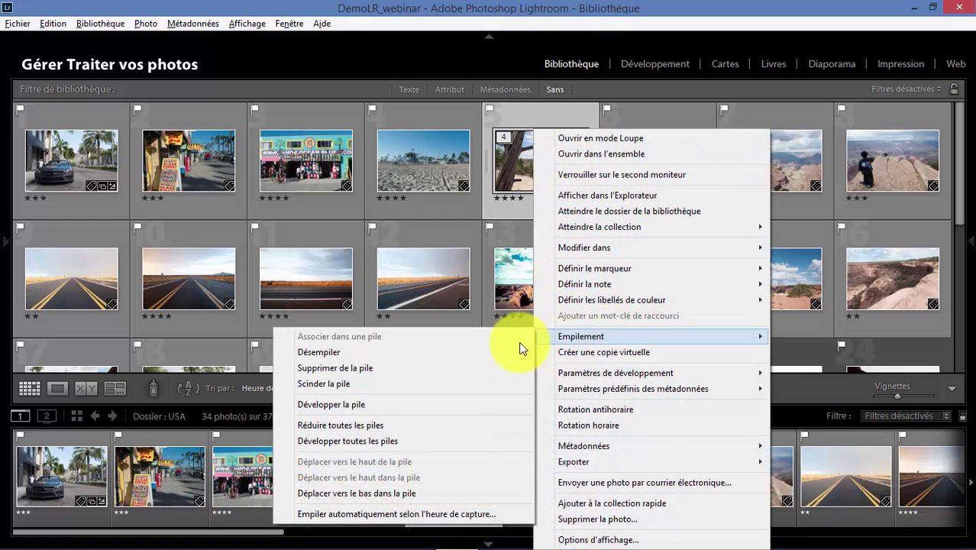
pyautogui.click(453, 406)
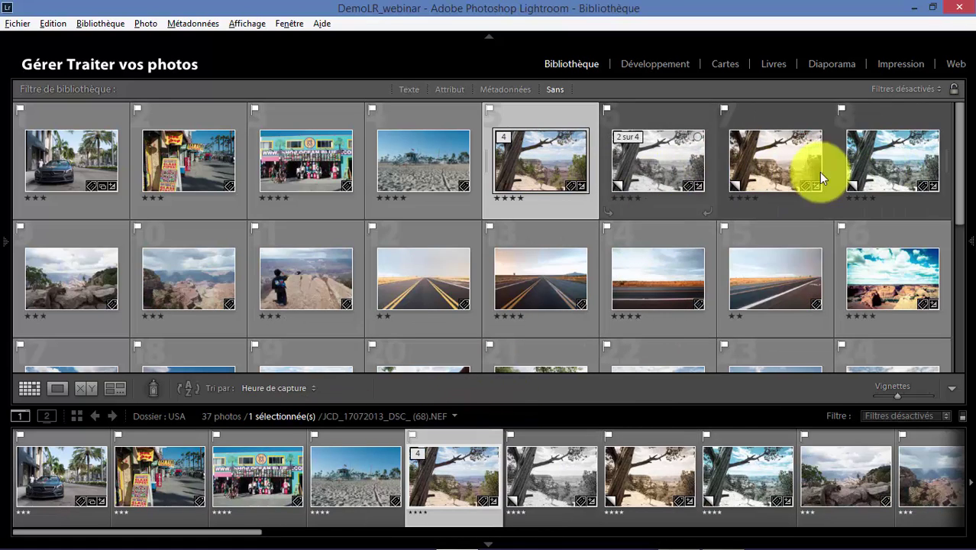
# Delete the black-and-white virtual copy of the tree photo and confirm its removal.
pyautogui.click(672, 166)
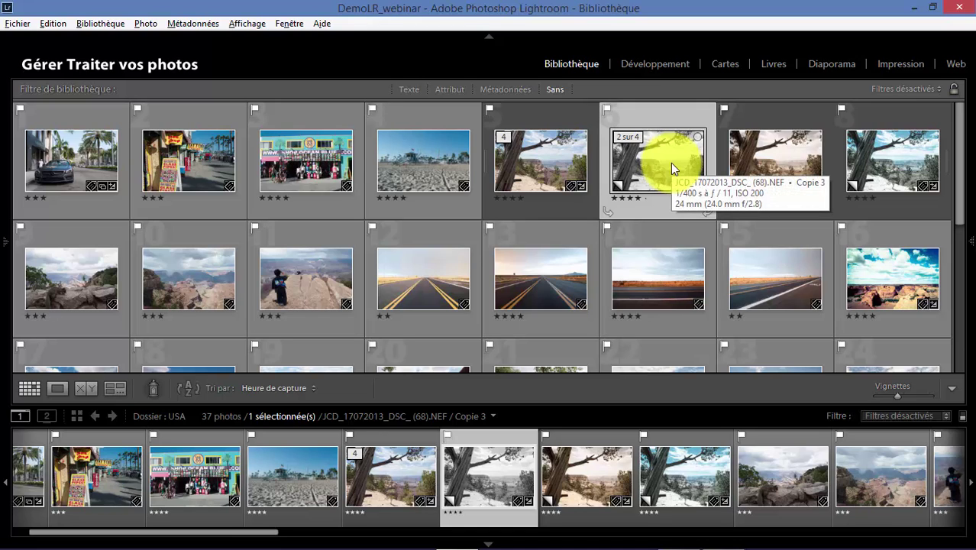
pyautogui.rightClick(671, 163)
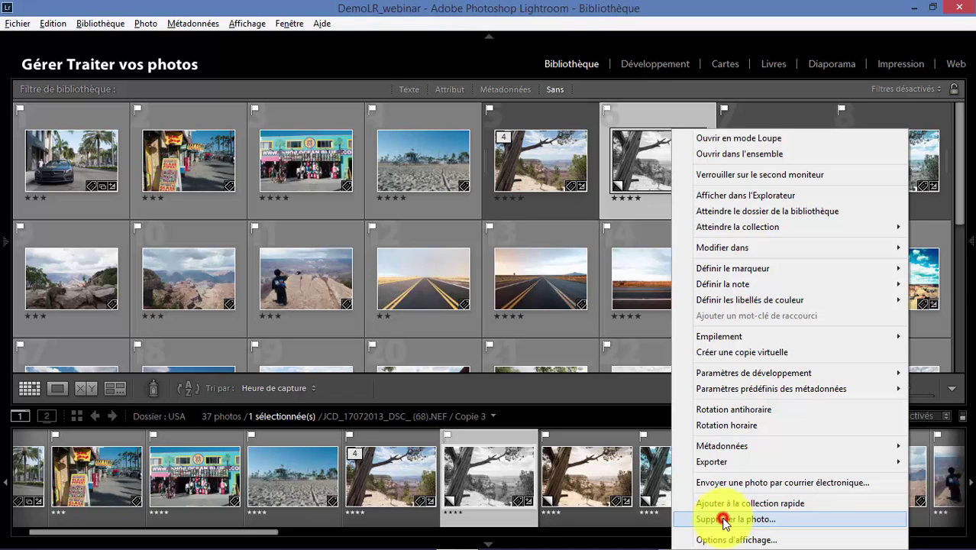
pyautogui.click(726, 521)
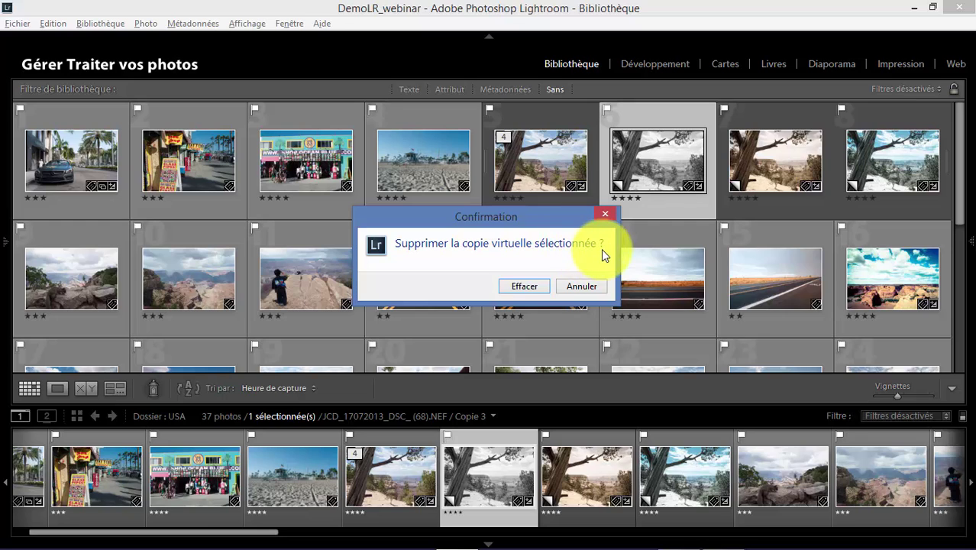
pyautogui.click(524, 285)
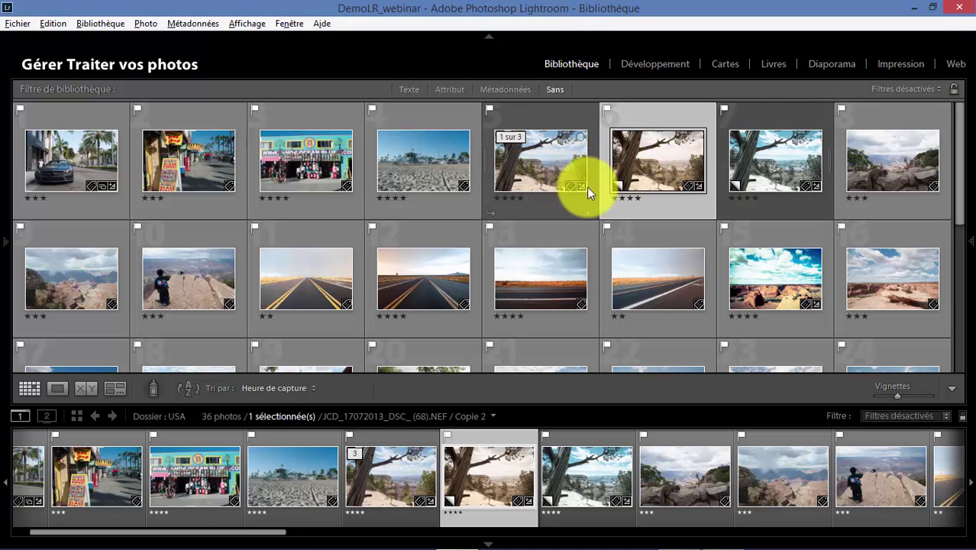
# Delete the two remaining virtual copies of the tree photo together, then select the original.
pyautogui.keyDown('shift'); pyautogui.click(767, 167); pyautogui.keyUp('shift')
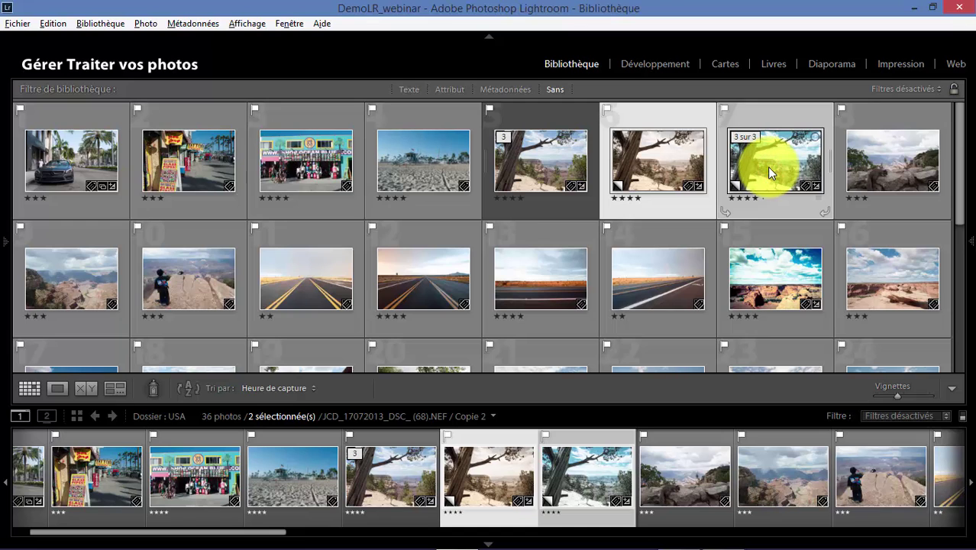
pyautogui.rightClick(767, 166)
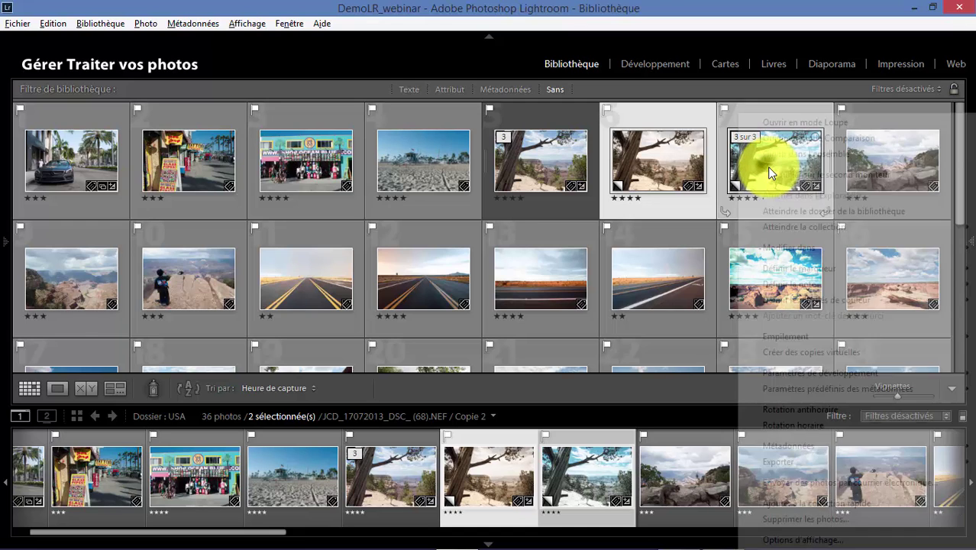
pyautogui.click(802, 518)
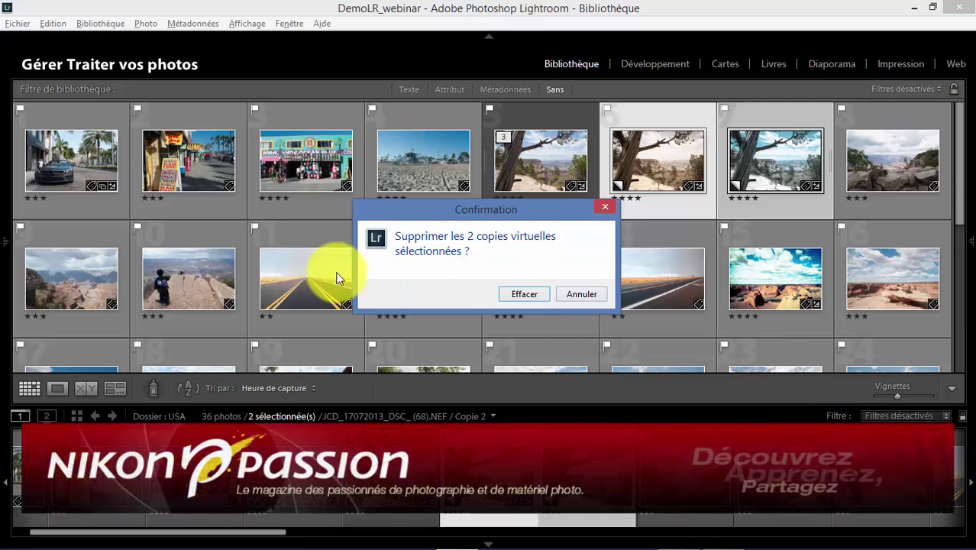
pyautogui.click(521, 294)
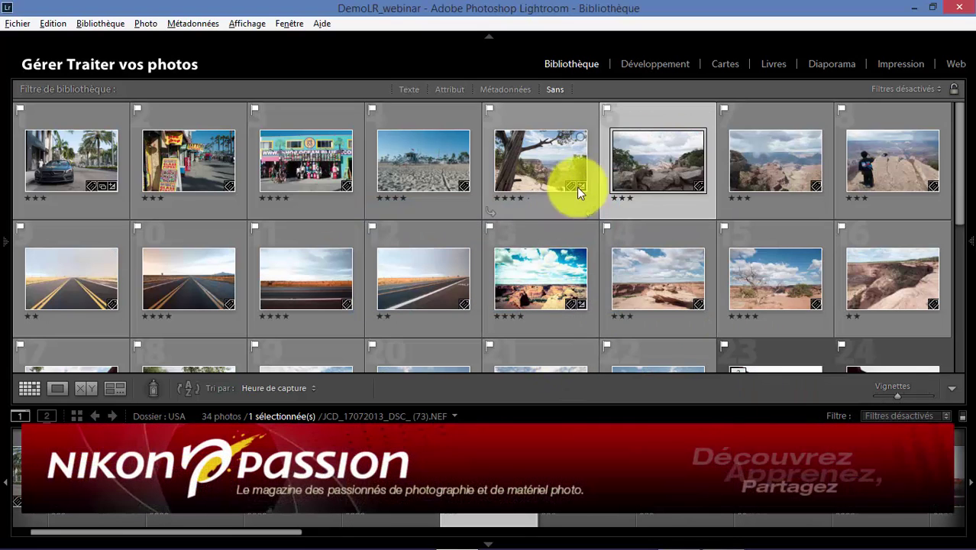
pyautogui.click(529, 157)
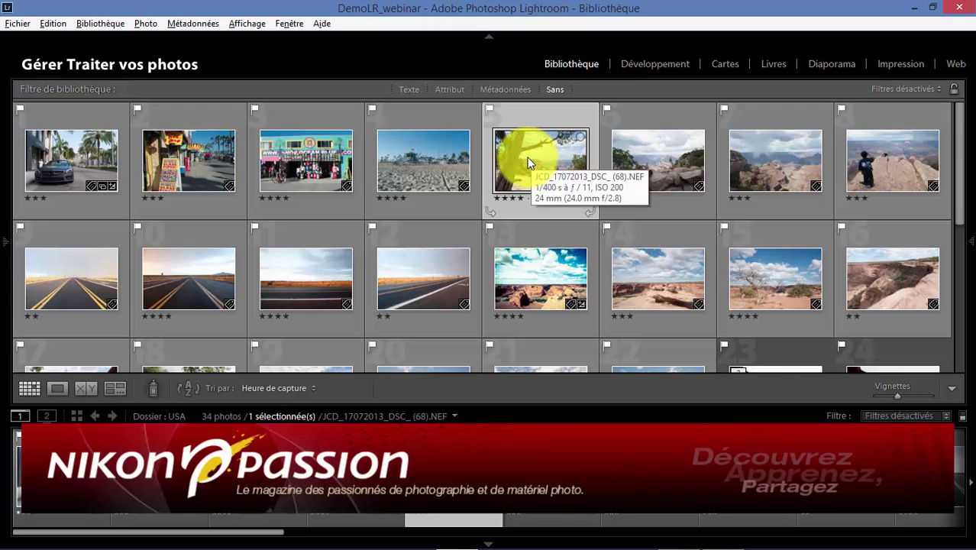